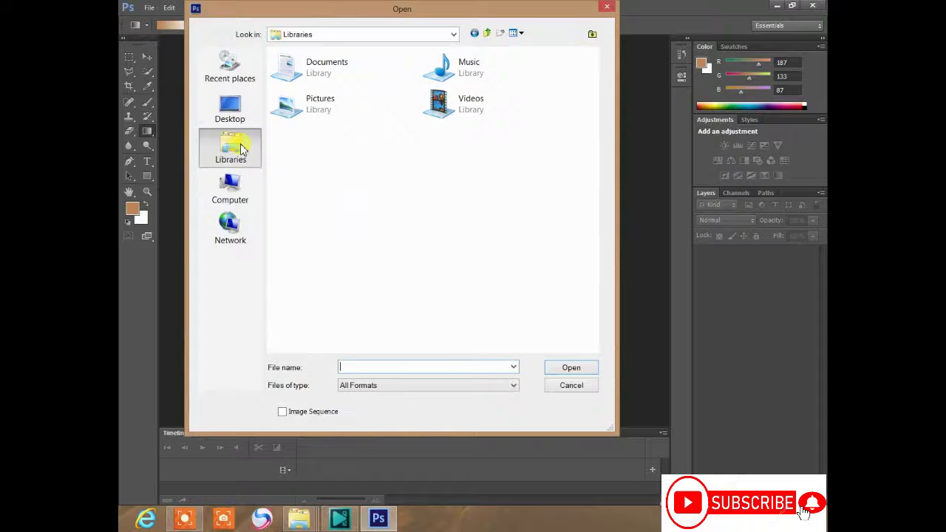
Open the DRRTR image from the Pictures library.
{"action": "double_click", "coordinate": [331, 102]}
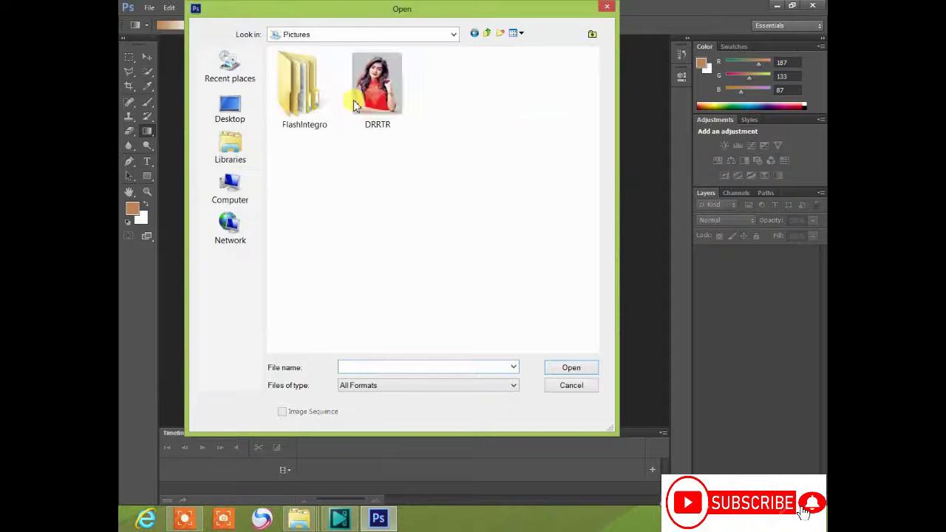
{"action": "left_click", "coordinate": [395, 118]}
{"action": "left_click", "coordinate": [567, 369]}
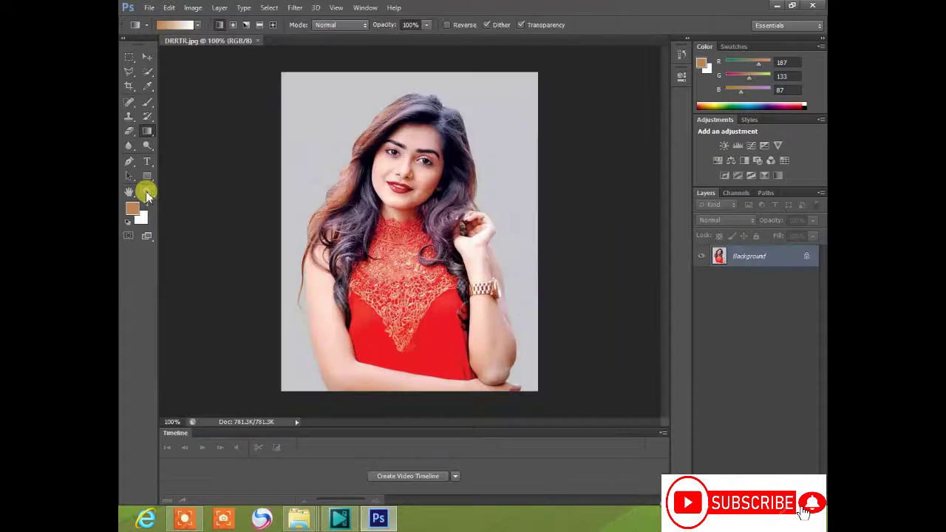
Set the Quick Selection brush size to 15 px for selecting the woman up close.
{"action": "left_click", "coordinate": [147, 191]}
{"action": "left_click", "coordinate": [428, 226]}
{"action": "scroll", "coordinate": [431, 230], "scroll_direction": "up", "scroll_amount": 3}
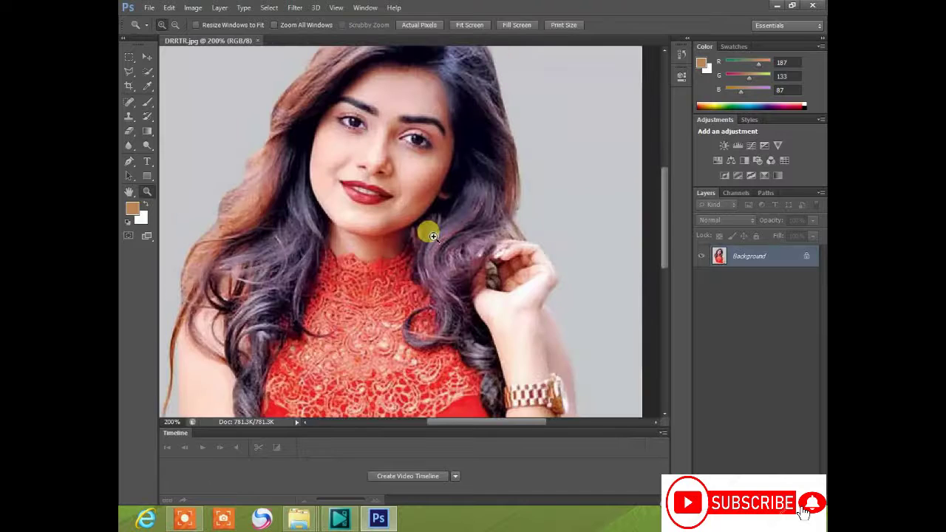
{"action": "scroll", "coordinate": [433, 236], "scroll_direction": "up", "scroll_amount": 1}
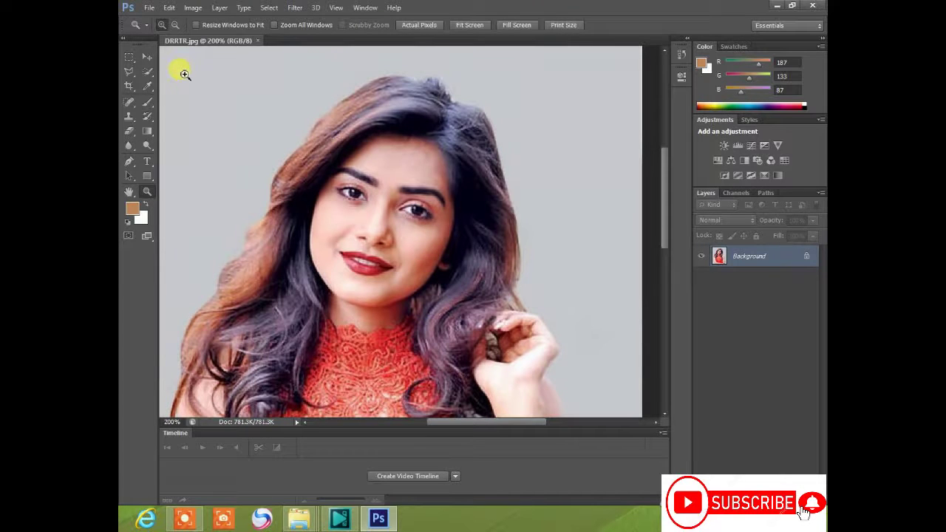
{"action": "left_click", "coordinate": [147, 71]}
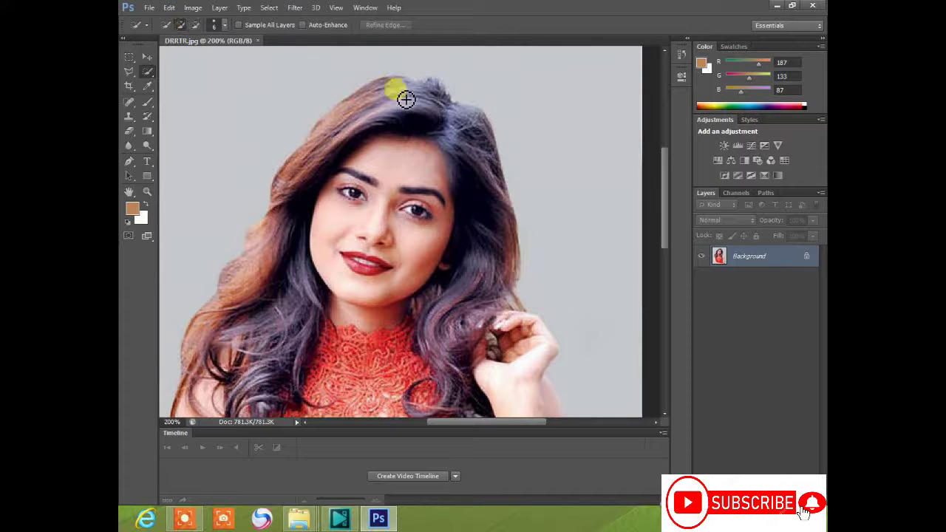
{"action": "right_click", "coordinate": [385, 110]}
{"action": "left_click", "coordinate": [226, 28]}
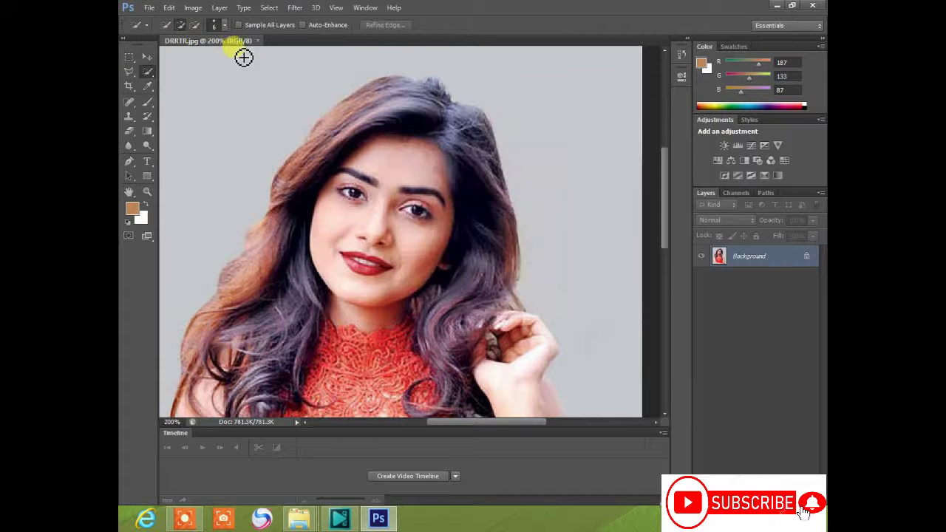
{"action": "left_click", "coordinate": [224, 25]}
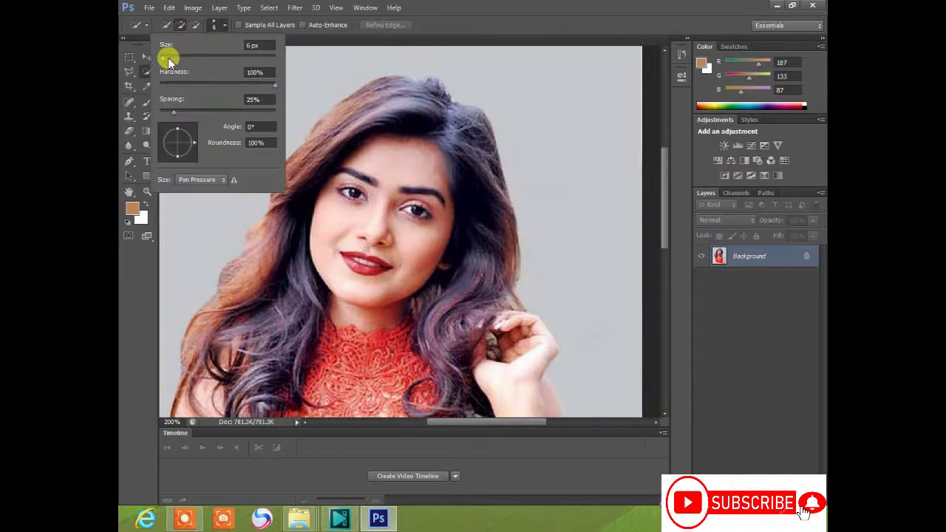
Quick-select the woman's hair, face, raised arm and red dress, working from the head down to the waist.
{"action": "left_click", "coordinate": [386, 90]}
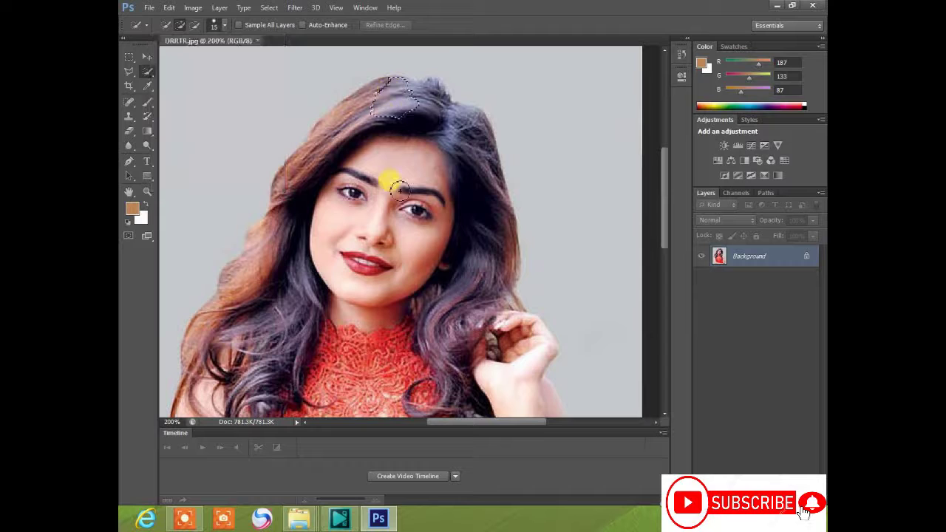
{"action": "mouse_move", "coordinate": [398, 190]}
{"action": "left_mouse_down"}
{"action": "mouse_move", "coordinate": [369, 338]}
{"action": "mouse_move", "coordinate": [374, 278]}
{"action": "mouse_move", "coordinate": [475, 144]}
{"action": "mouse_move", "coordinate": [467, 91]}
{"action": "mouse_move", "coordinate": [489, 132]}
{"action": "mouse_move", "coordinate": [454, 289]}
{"action": "mouse_move", "coordinate": [499, 258]}
{"action": "mouse_move", "coordinate": [474, 318]}
{"action": "mouse_move", "coordinate": [533, 210]}
{"action": "mouse_move", "coordinate": [537, 253]}
{"action": "mouse_move", "coordinate": [518, 180]}
{"action": "mouse_move", "coordinate": [560, 242]}
{"action": "mouse_move", "coordinate": [551, 281]}
{"action": "left_mouse_up"}
{"action": "scroll", "coordinate": [369, 322], "scroll_direction": "down", "scroll_amount": 2}
{"action": "scroll", "coordinate": [465, 133], "scroll_direction": "up", "scroll_amount": 1}
{"action": "scroll", "coordinate": [438, 274], "scroll_direction": "down", "scroll_amount": 3}
{"action": "scroll", "coordinate": [477, 307], "scroll_direction": "down", "scroll_amount": 1}
{"action": "scroll", "coordinate": [559, 244], "scroll_direction": "down", "scroll_amount": 1}
{"action": "scroll", "coordinate": [541, 261], "scroll_direction": "down", "scroll_amount": 1}
{"action": "scroll", "coordinate": [551, 281], "scroll_direction": "down", "scroll_amount": 1}
{"action": "left_click_drag", "start_coordinate": [433, 299], "coordinate": [329, 255]}
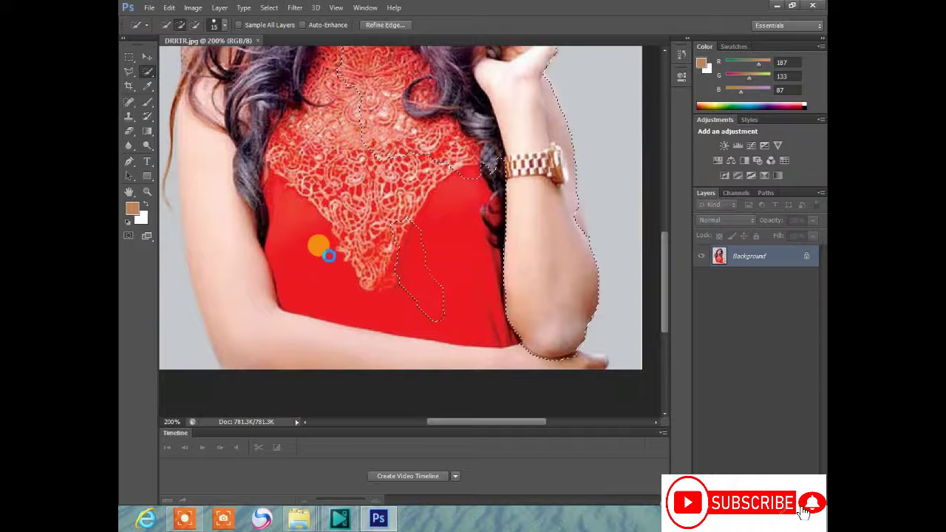
Enlarge the Quick Selection brush to 29 px and extend the selection over the remaining hair and arms.
{"action": "left_click", "coordinate": [147, 191]}
{"action": "right_click", "coordinate": [290, 209]}
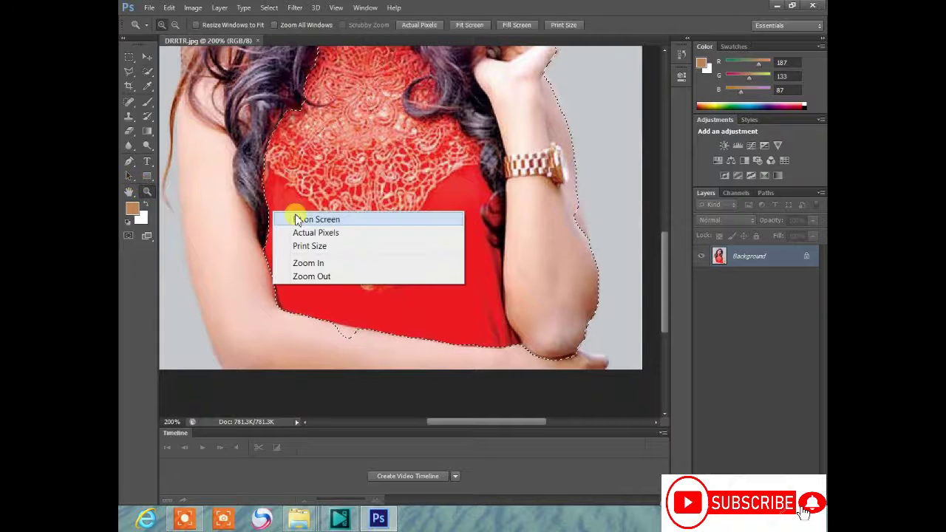
{"action": "left_click", "coordinate": [338, 215]}
{"action": "left_click", "coordinate": [147, 70]}
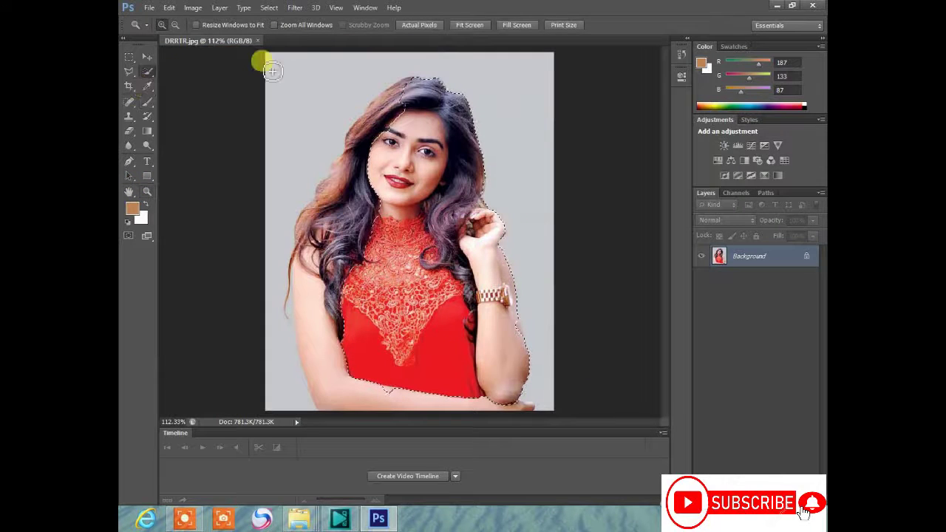
{"action": "left_click", "coordinate": [222, 25]}
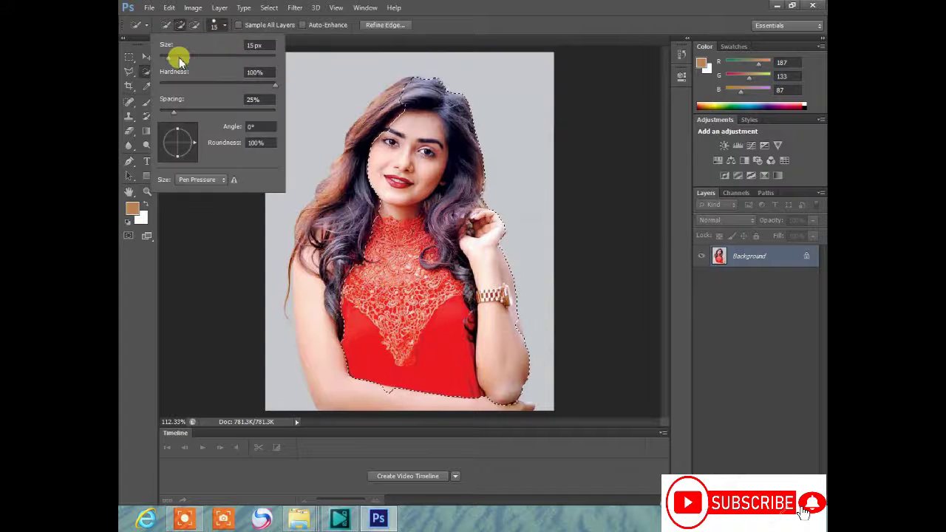
{"action": "left_click_drag", "start_coordinate": [179, 57], "coordinate": [175, 58]}
{"action": "mouse_move", "coordinate": [359, 175]}
{"action": "left_mouse_down"}
{"action": "mouse_move", "coordinate": [343, 246]}
{"action": "mouse_move", "coordinate": [325, 260]}
{"action": "mouse_move", "coordinate": [317, 321]}
{"action": "mouse_move", "coordinate": [327, 333]}
{"action": "mouse_move", "coordinate": [502, 172]}
{"action": "mouse_move", "coordinate": [484, 271]}
{"action": "left_mouse_up"}
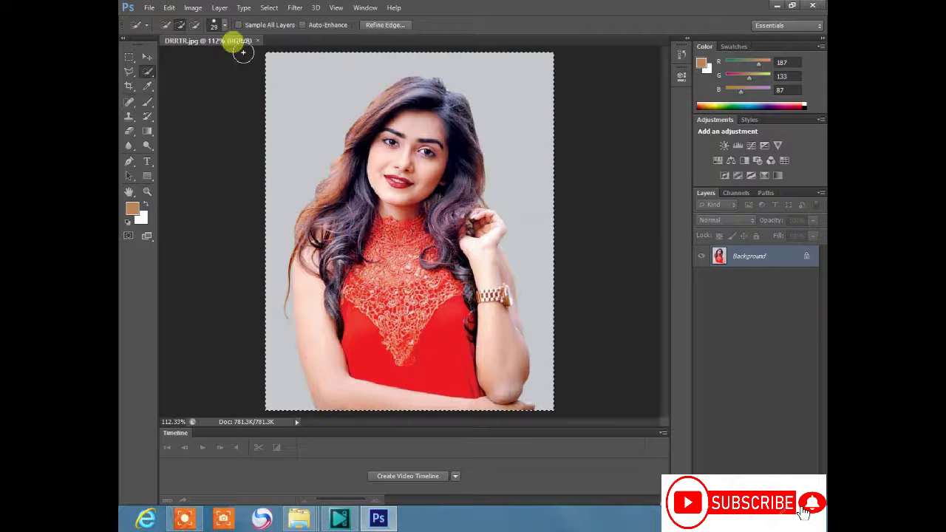
Subtract the grey background around the woman from the selection.
{"action": "left_click", "coordinate": [194, 24]}
{"action": "left_click", "coordinate": [296, 89]}
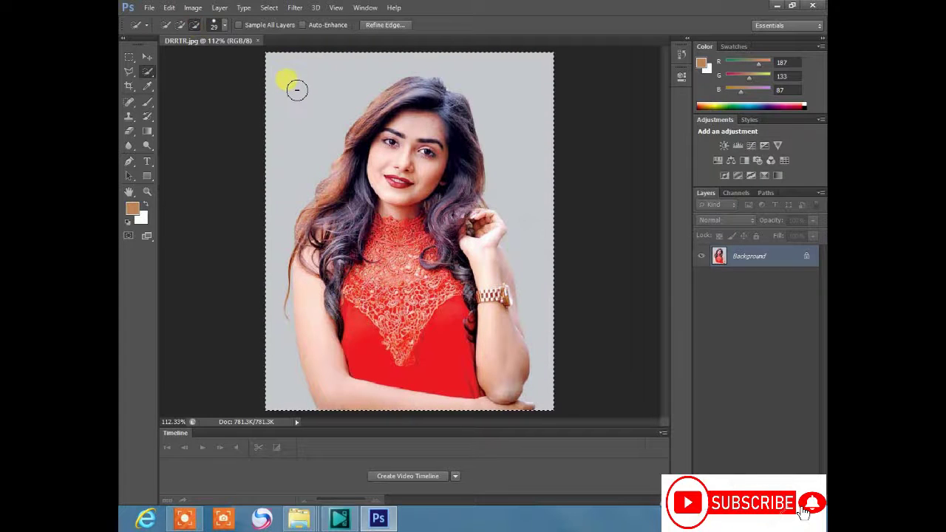
{"action": "mouse_move", "coordinate": [296, 90]}
{"action": "left_mouse_down"}
{"action": "mouse_move", "coordinate": [314, 136]}
{"action": "mouse_move", "coordinate": [379, 104]}
{"action": "mouse_move", "coordinate": [512, 72]}
{"action": "mouse_move", "coordinate": [495, 99]}
{"action": "mouse_move", "coordinate": [547, 289]}
{"action": "mouse_move", "coordinate": [544, 352]}
{"action": "mouse_move", "coordinate": [280, 388]}
{"action": "mouse_move", "coordinate": [306, 374]}
{"action": "left_mouse_up"}
Correct the selection edge below the wristwatch by adding the missed strip of skin beside the raised forearm.
{"action": "left_click", "coordinate": [147, 191]}
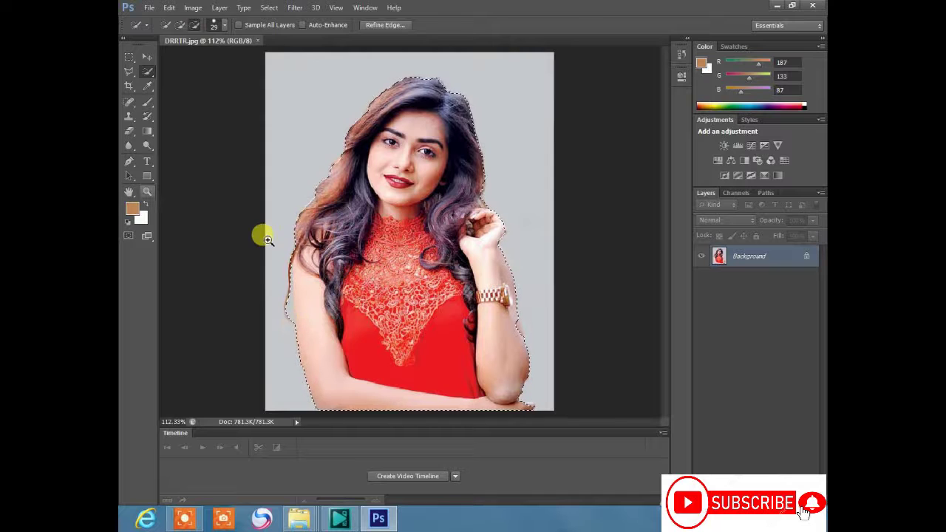
{"action": "left_click", "coordinate": [517, 326]}
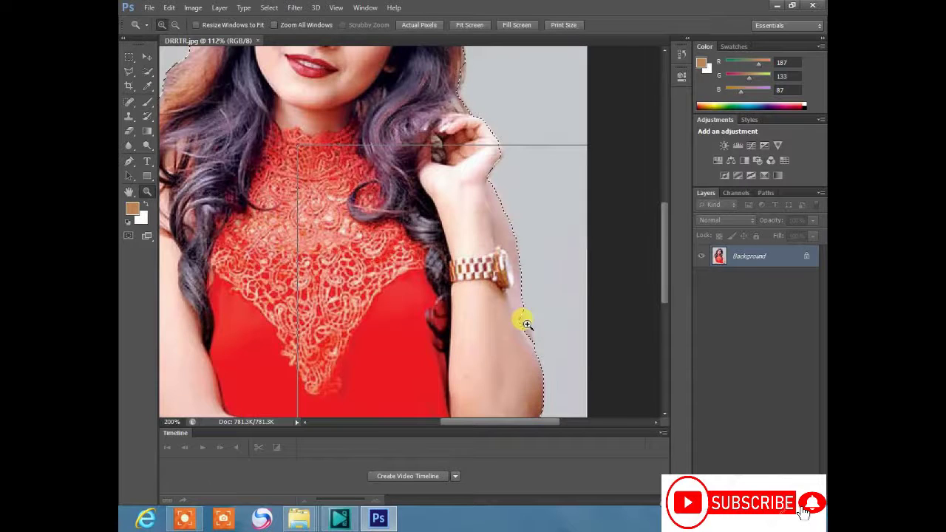
{"action": "left_click", "coordinate": [526, 323]}
{"action": "left_click", "coordinate": [147, 71]}
{"action": "left_click", "coordinate": [201, 27]}
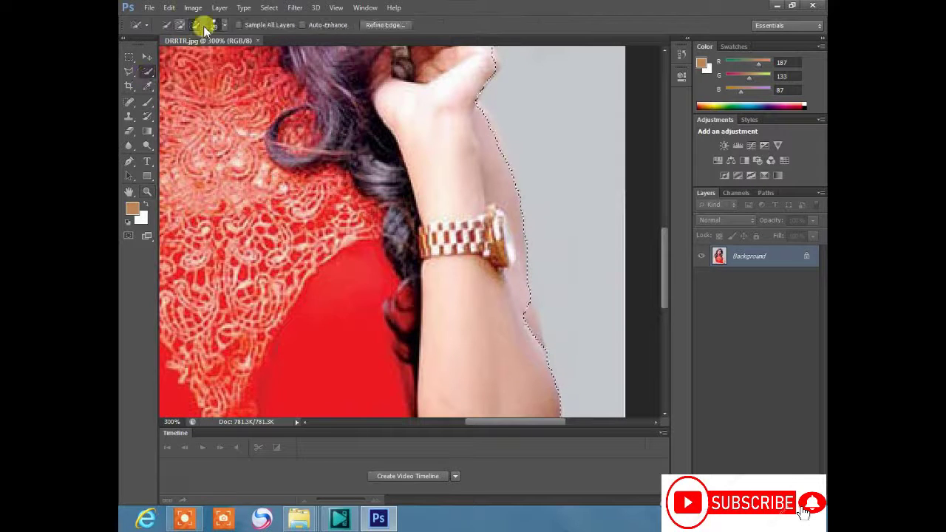
{"action": "left_click", "coordinate": [501, 304]}
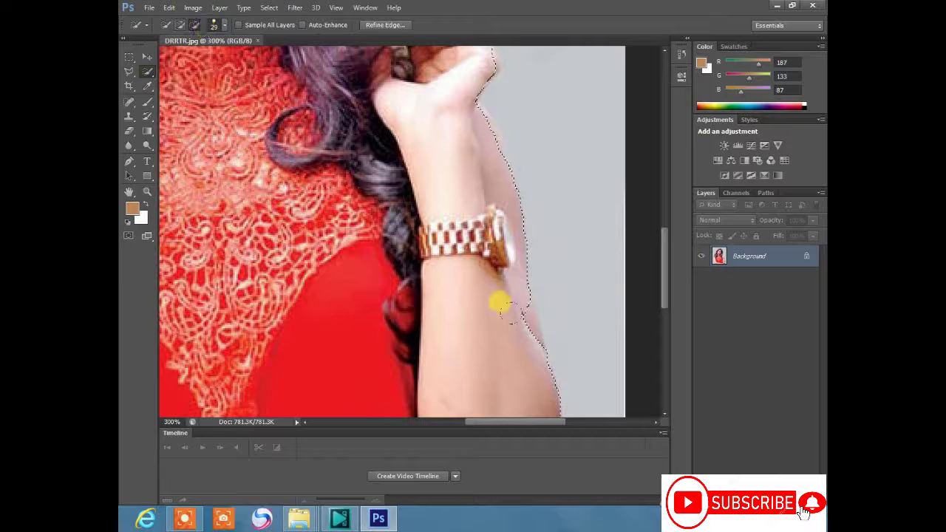
{"action": "left_click", "coordinate": [180, 24]}
{"action": "left_click_drag", "start_coordinate": [489, 313], "coordinate": [481, 342]}
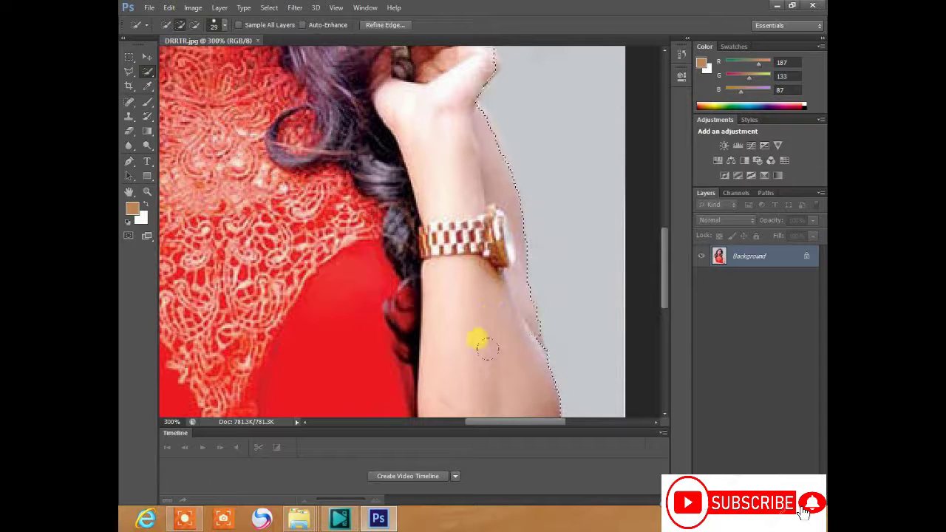
Subtract the loose hair strand and background gap beside the other upper arm using a 6 px brush.
{"action": "left_click_drag", "start_coordinate": [517, 421], "coordinate": [480, 421]}
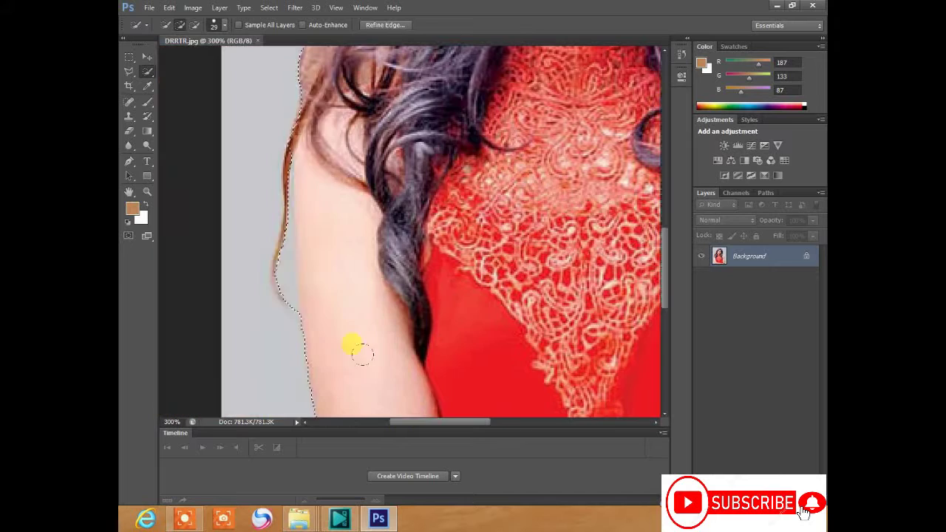
{"action": "left_click", "coordinate": [223, 26]}
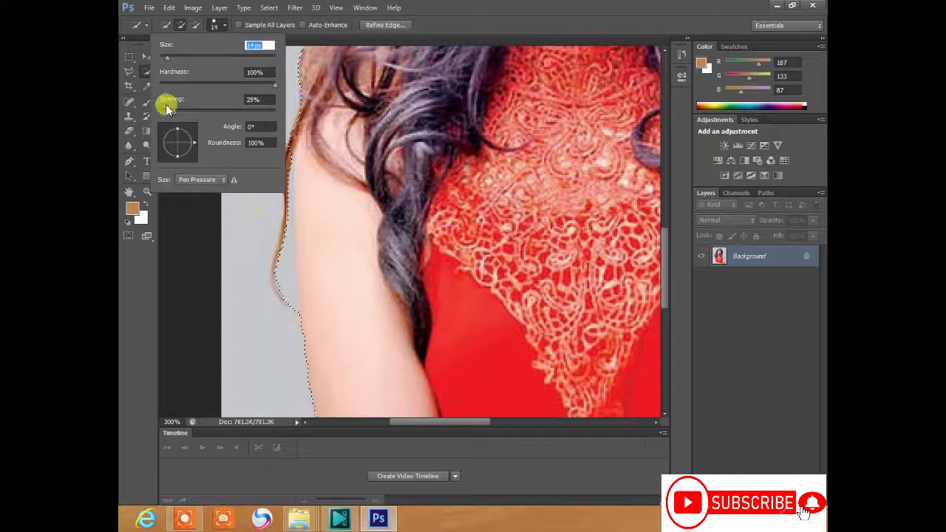
{"action": "left_click_drag", "start_coordinate": [169, 64], "coordinate": [164, 61]}
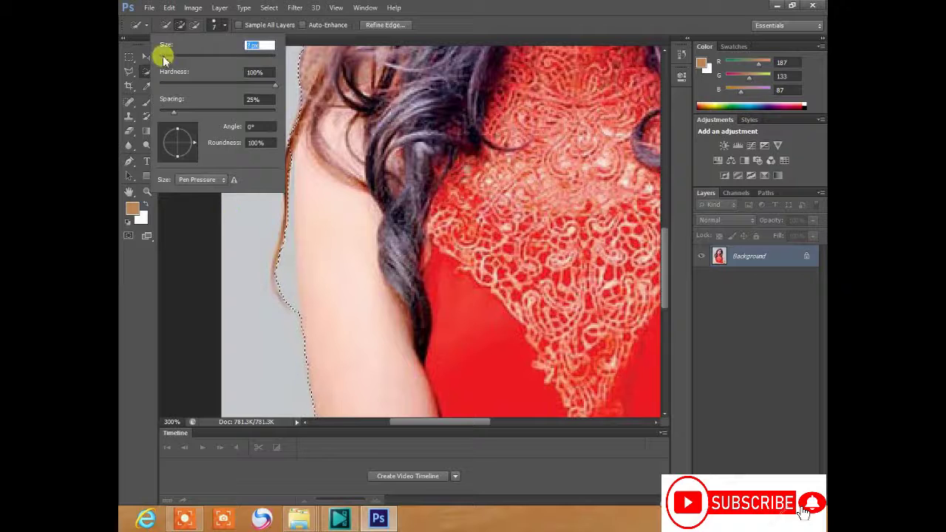
{"action": "left_click", "coordinate": [194, 27]}
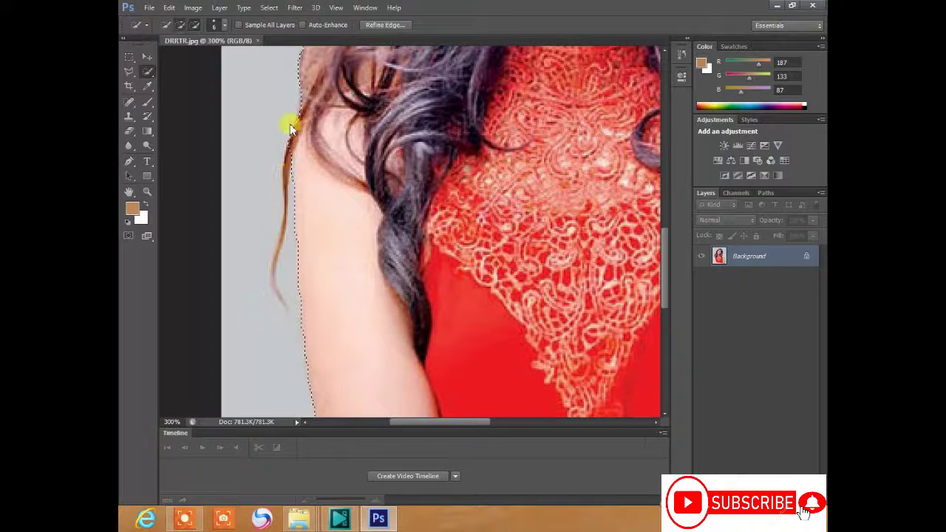
{"action": "left_click_drag", "start_coordinate": [289, 196], "coordinate": [291, 178]}
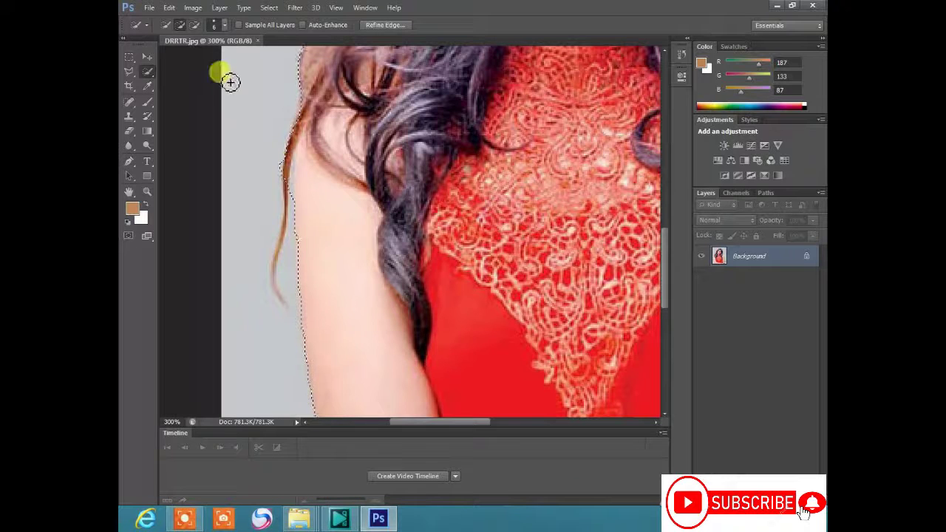
{"action": "left_click", "coordinate": [194, 25]}
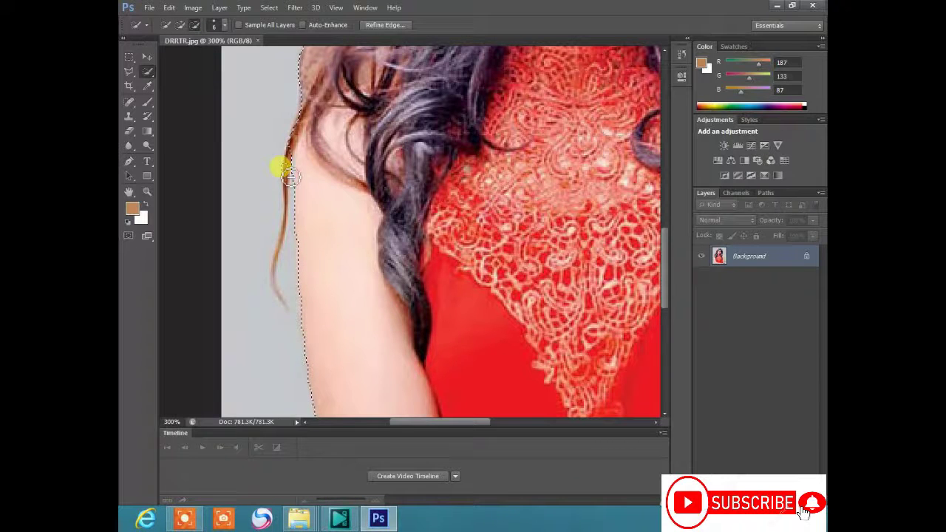
{"action": "left_click_drag", "start_coordinate": [290, 177], "coordinate": [309, 162]}
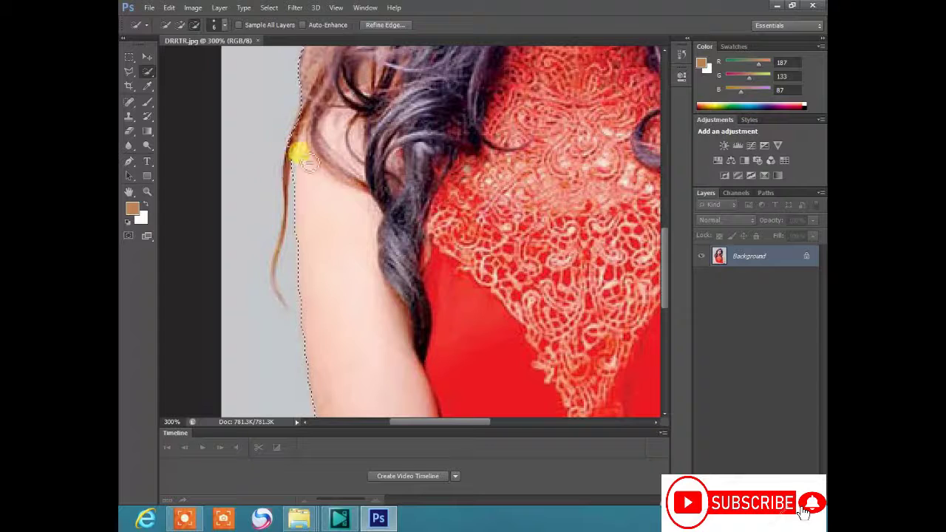
Invert the selection so that it covers the background instead of the woman.
{"action": "scroll", "coordinate": [310, 184], "scroll_direction": "up", "scroll_amount": 3}
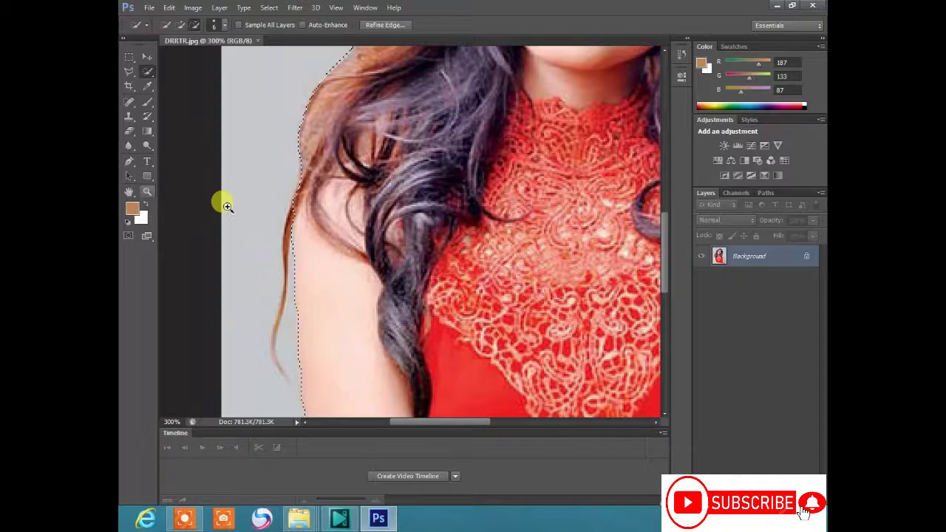
{"action": "key", "text": "z"}
{"action": "right_click", "coordinate": [372, 215]}
{"action": "left_click", "coordinate": [399, 223]}
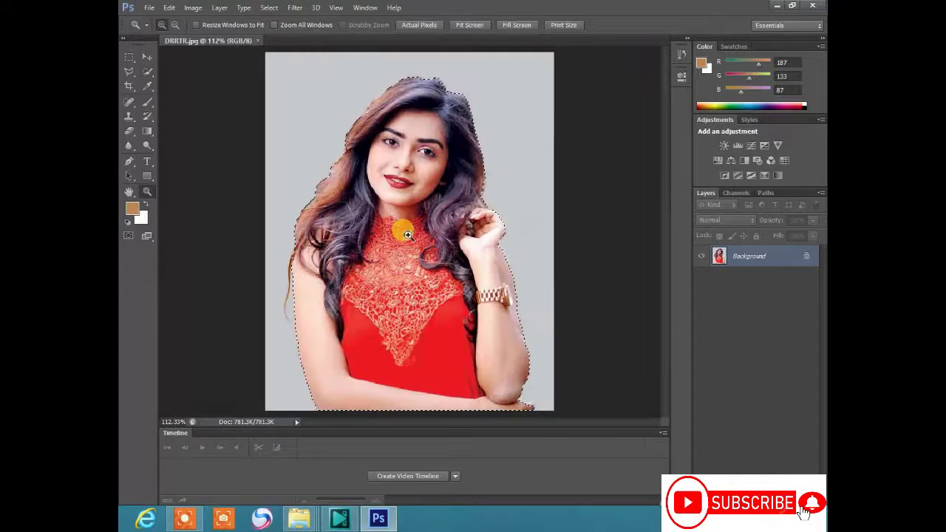
{"action": "left_click", "coordinate": [269, 7]}
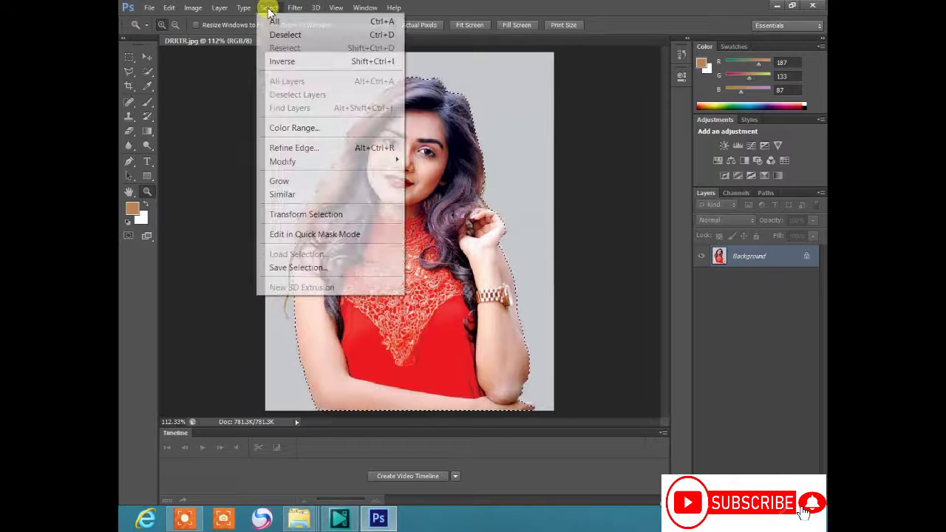
{"action": "left_click", "coordinate": [297, 63]}
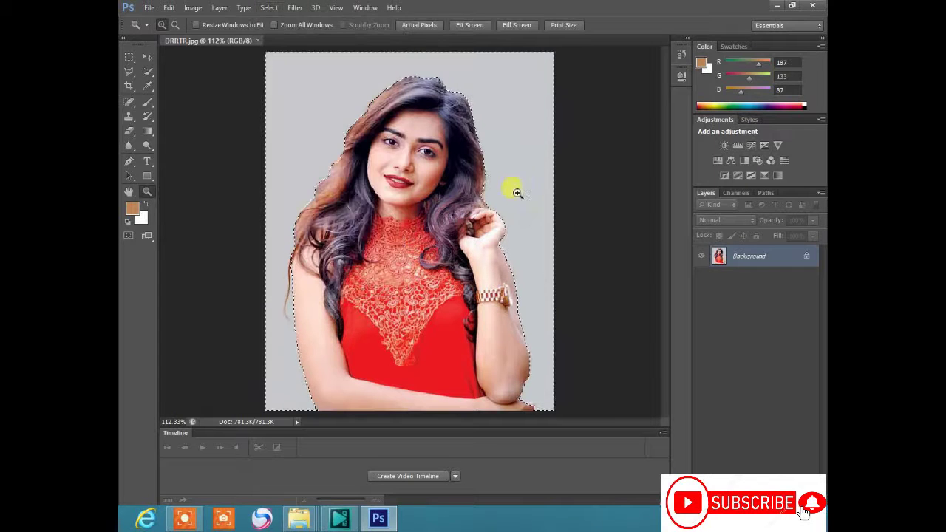
Convert the locked Background into the regular layer Layer 0 and delete the selected backdrop.
{"action": "double_click", "coordinate": [805, 257]}
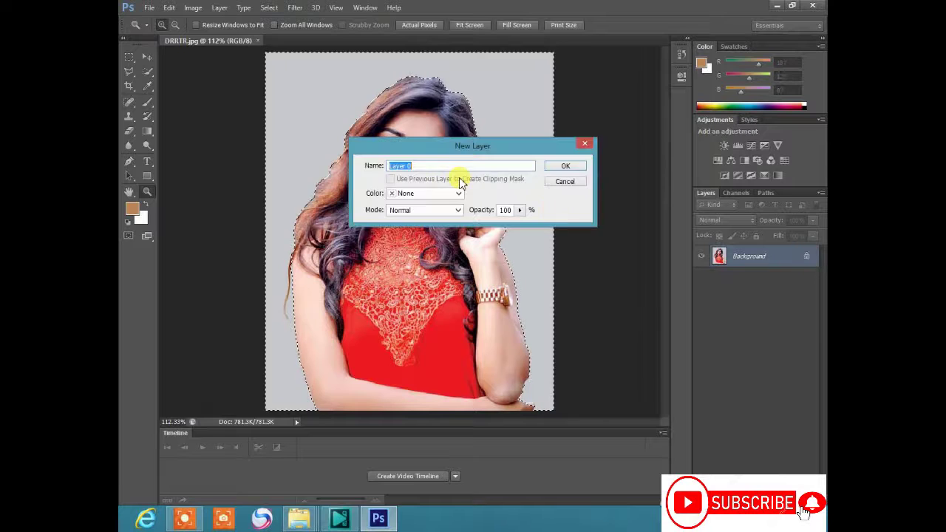
{"action": "left_click", "coordinate": [557, 168]}
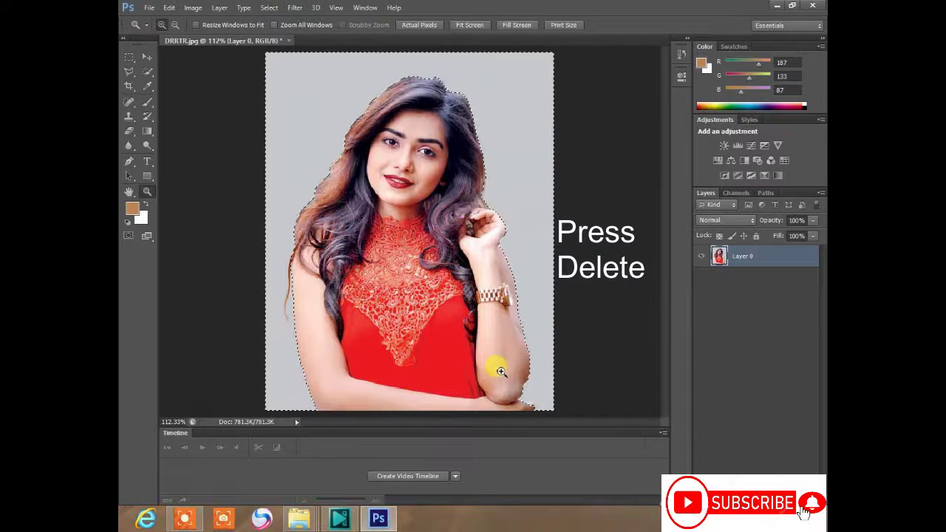
{"action": "key", "text": "Delete"}
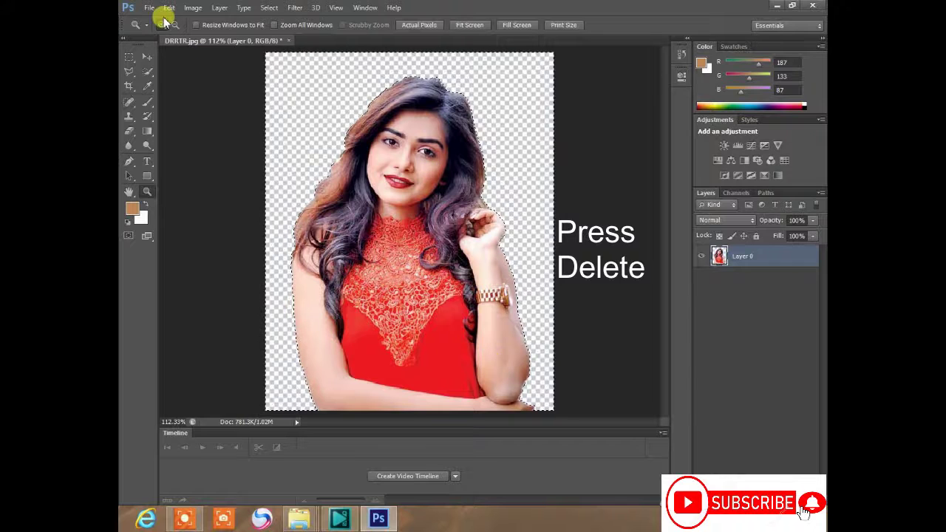
{"action": "left_click", "coordinate": [175, 9]}
{"action": "left_click", "coordinate": [274, 82]}
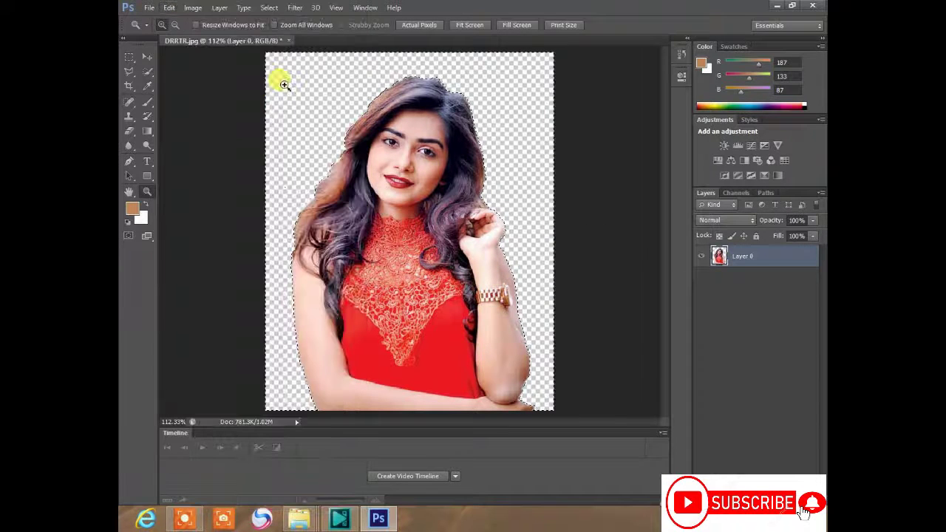
Create a new white RGB document 450 px wide and 537 px high at 72 pixels/inch and fit it on screen.
{"action": "left_click", "coordinate": [150, 9]}
{"action": "left_click", "coordinate": [166, 21]}
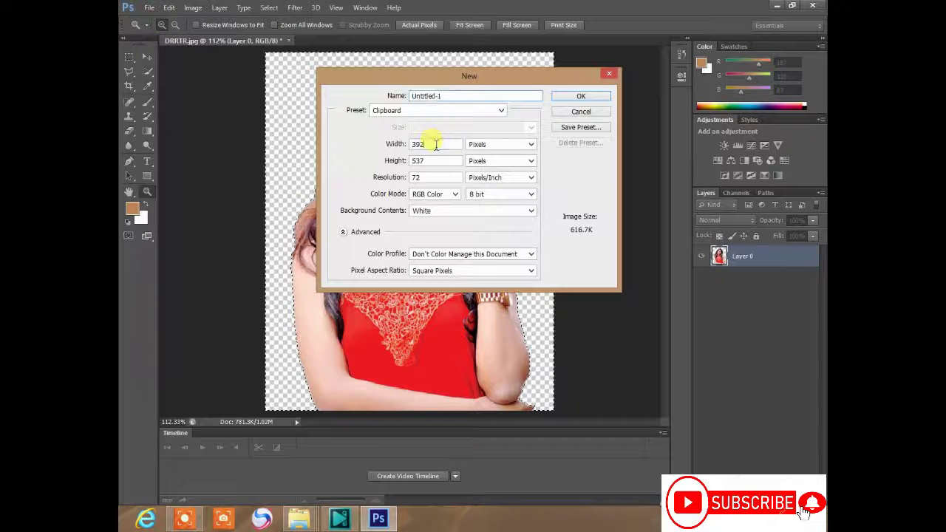
{"action": "double_click", "coordinate": [424, 145]}
{"action": "type", "text": "4"}
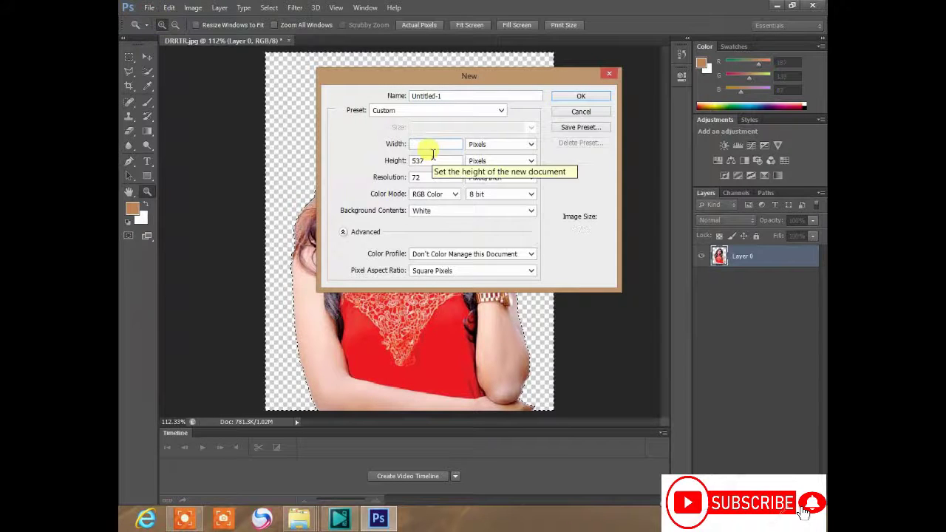
{"action": "type", "text": "50"}
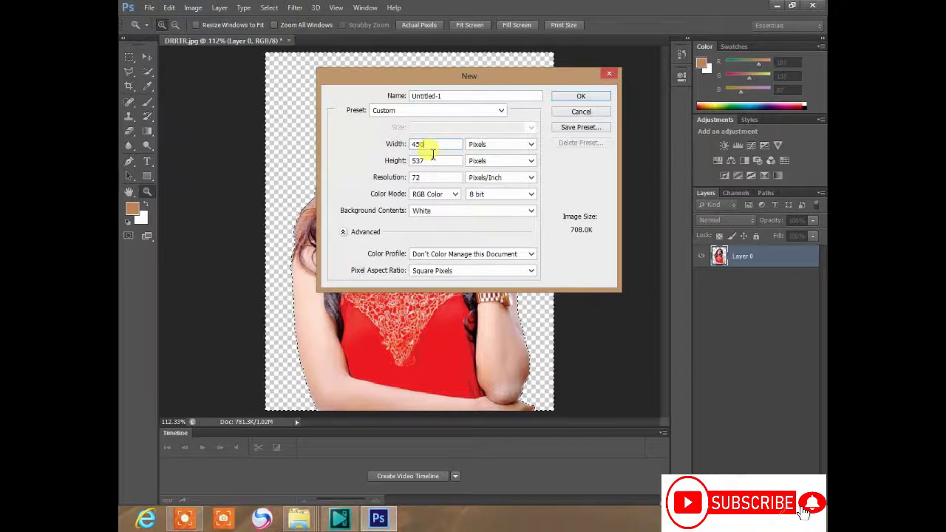
{"action": "left_click", "coordinate": [576, 97]}
{"action": "right_click", "coordinate": [386, 179]}
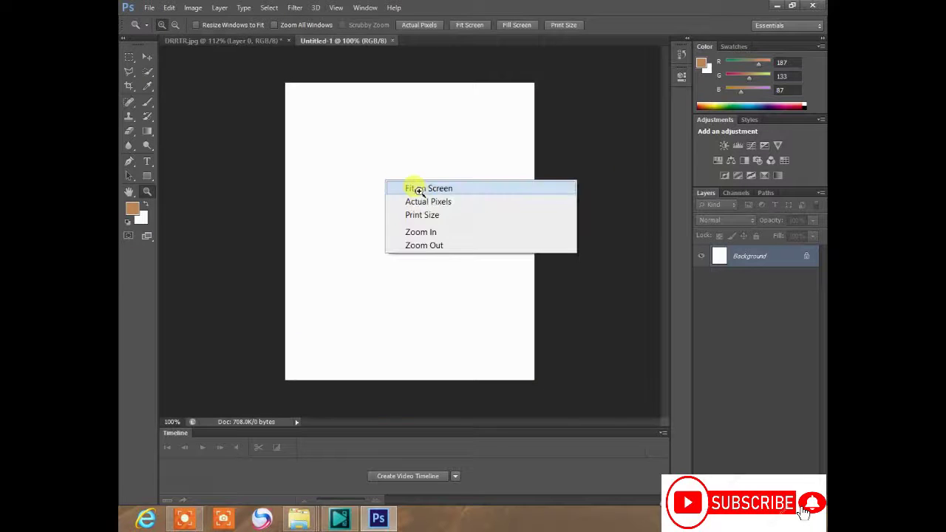
{"action": "left_click", "coordinate": [418, 188]}
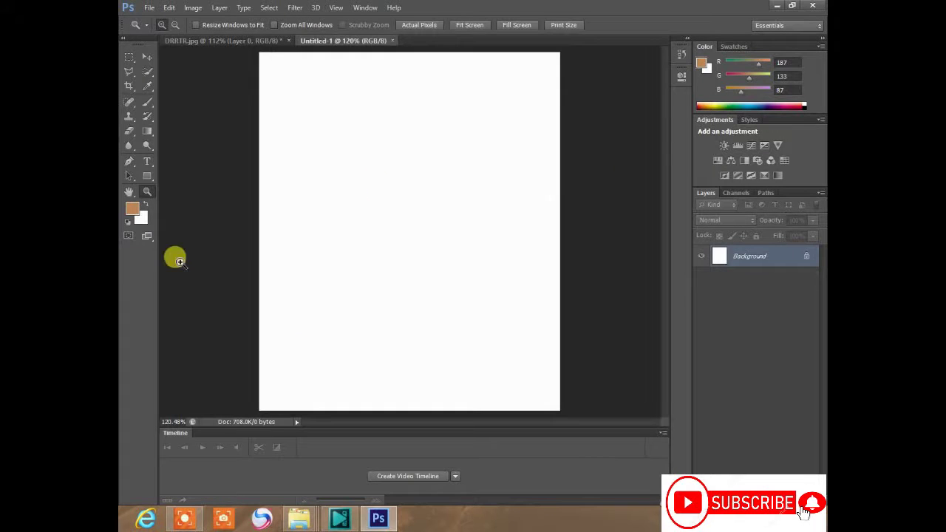
Fill the blank canvas with a tan-to-white linear gradient, keeping the white only at the extreme lower-right corner of the image.
{"action": "left_click", "coordinate": [147, 131]}
{"action": "left_click_drag", "start_coordinate": [263, 58], "coordinate": [479, 330]}
{"action": "left_click_drag", "start_coordinate": [412, 228], "coordinate": [521, 379]}
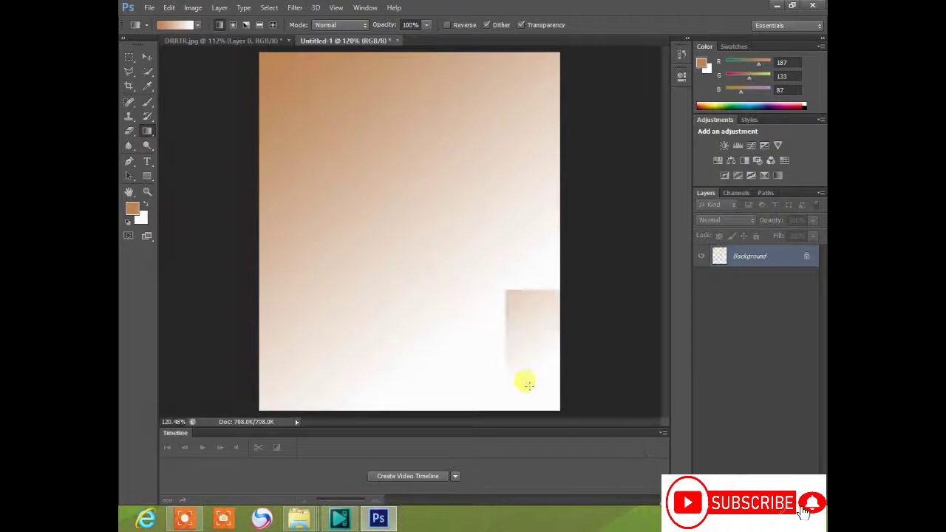
{"action": "left_click_drag", "start_coordinate": [470, 326], "coordinate": [558, 411]}
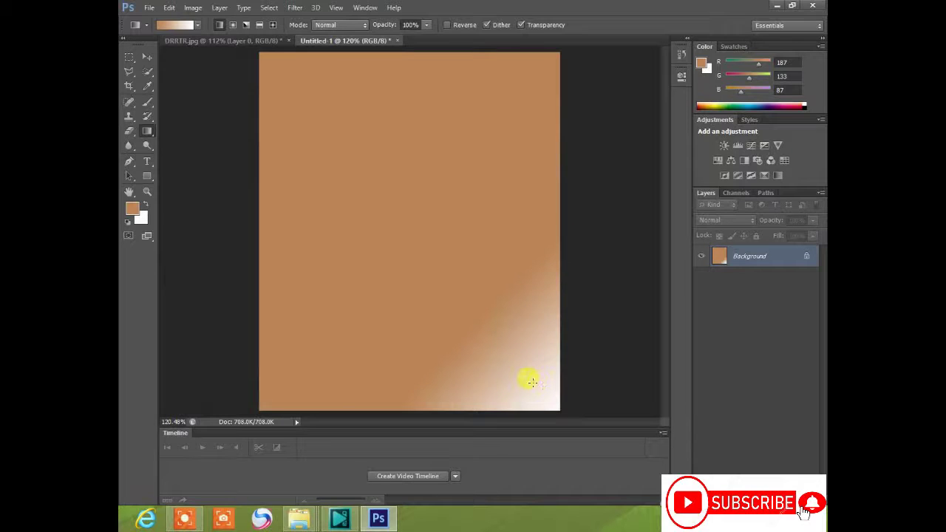
{"action": "left_click_drag", "start_coordinate": [532, 382], "coordinate": [559, 419]}
{"action": "key", "text": "ctrl+z"}
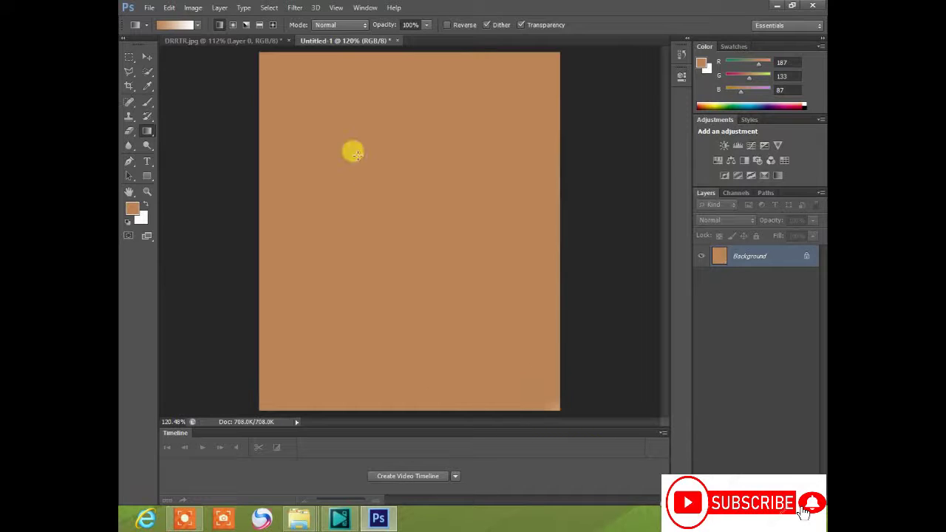
Brighten the tan background slightly with a Curves adjustment, raising input 117 to output 133 on the RGB channel.
{"action": "key", "text": "ctrl+m"}
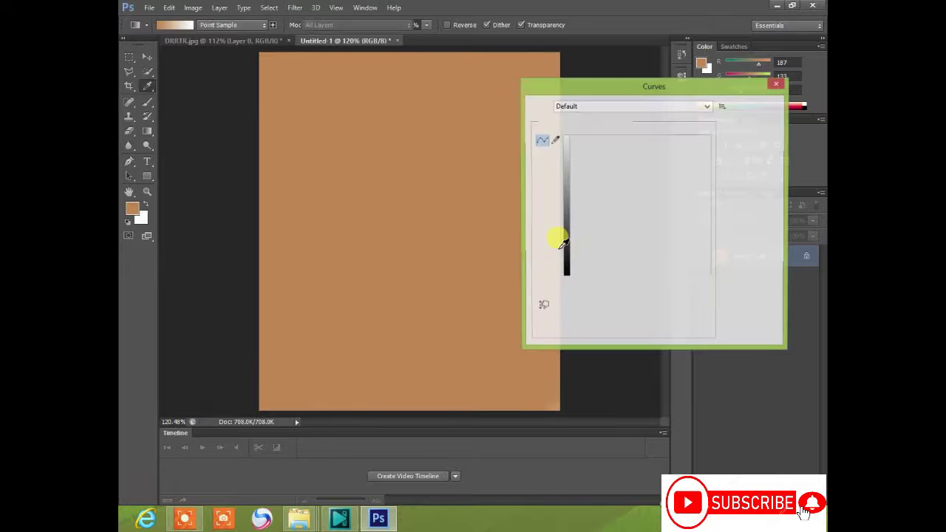
{"action": "left_click_drag", "start_coordinate": [637, 207], "coordinate": [636, 204]}
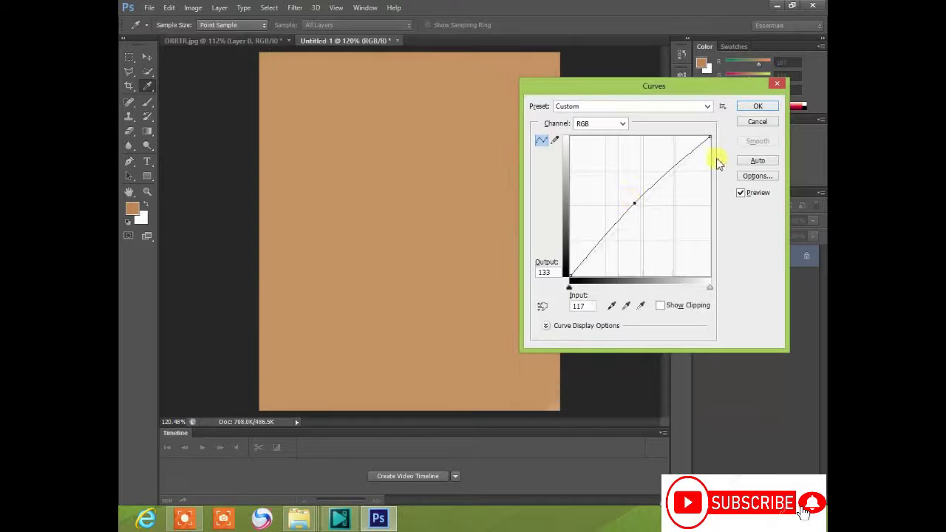
{"action": "left_click", "coordinate": [757, 106]}
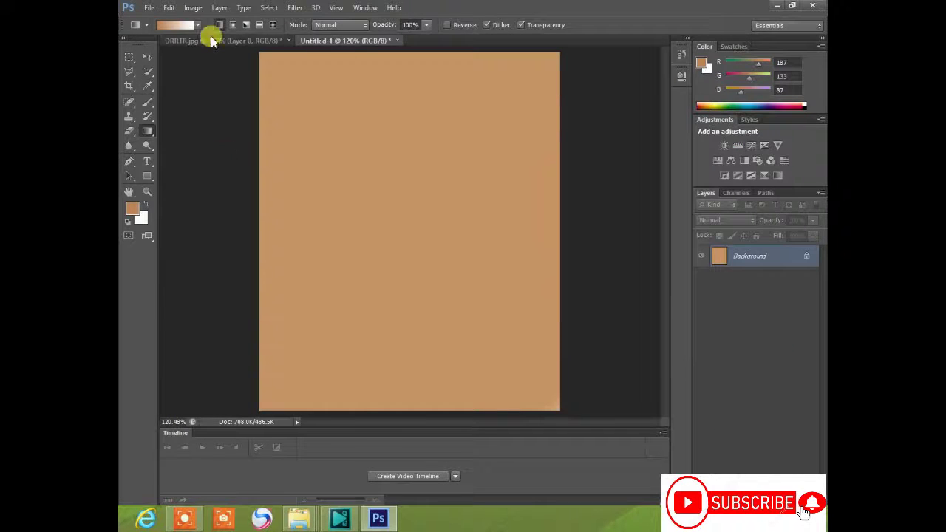
{"action": "left_click", "coordinate": [169, 7]}
{"action": "left_click", "coordinate": [220, 114]}
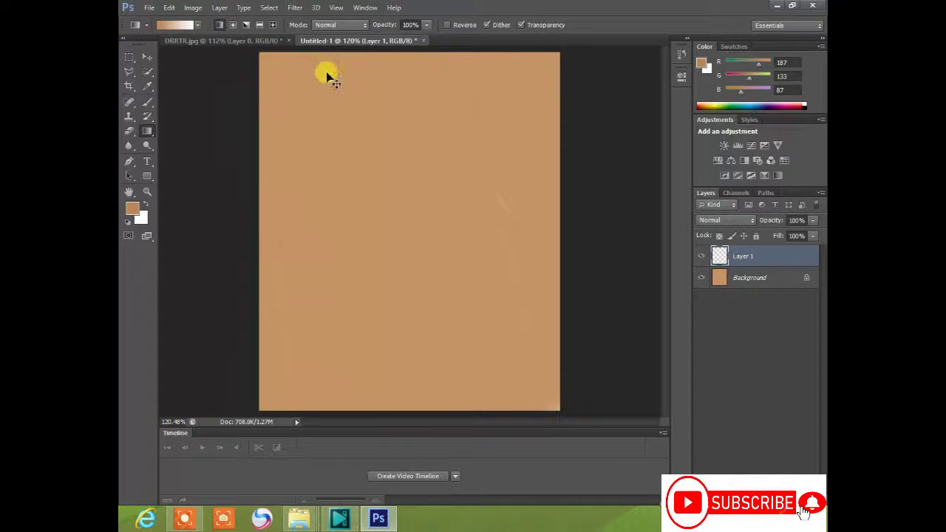
{"action": "key", "text": "ctrl+z"}
Invert the selection in DRRTR.jpg so it covers the woman, and copy her into the Untitled-1 document above the tan background.
{"action": "left_click", "coordinate": [252, 42]}
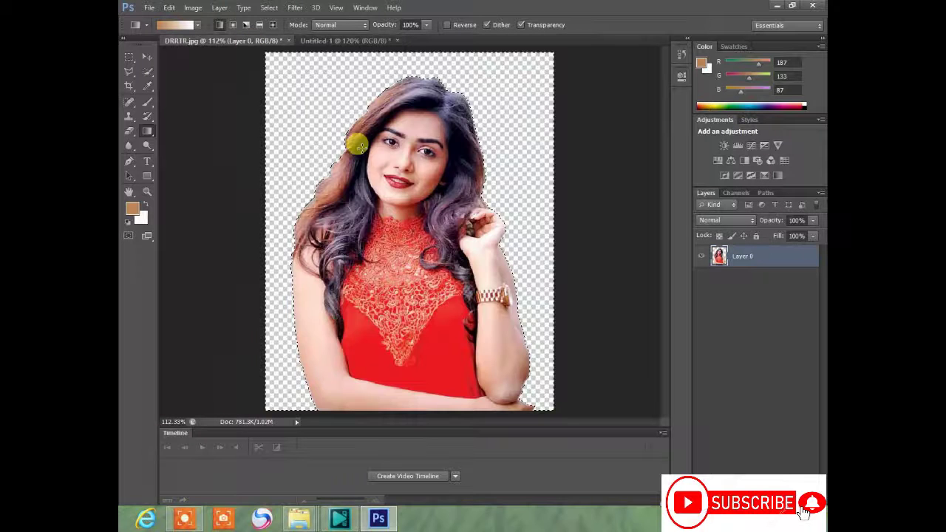
{"action": "left_click", "coordinate": [272, 7]}
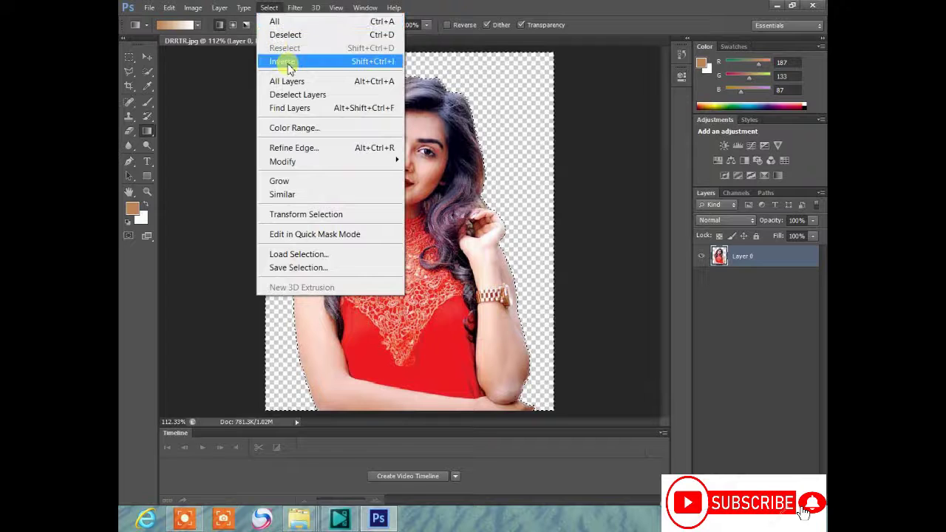
{"action": "left_click", "coordinate": [287, 64]}
{"action": "left_click", "coordinate": [169, 8]}
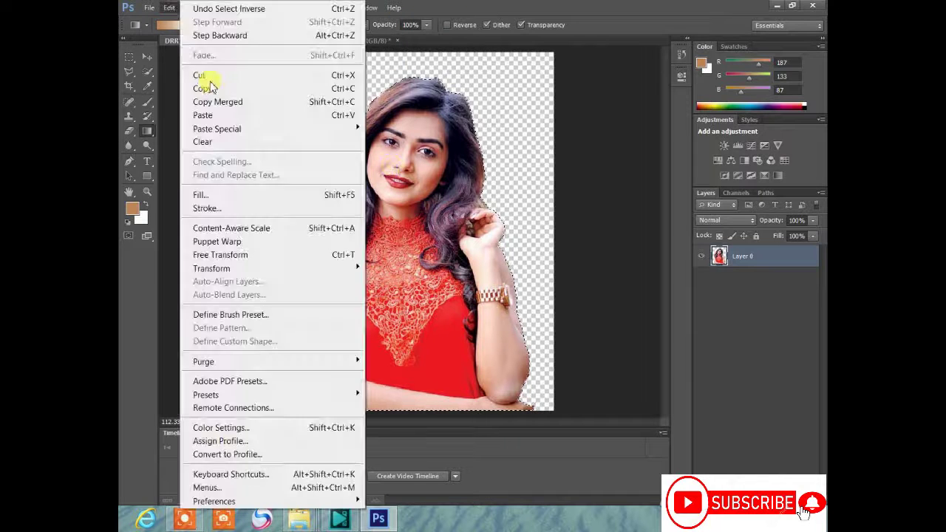
{"action": "left_click", "coordinate": [218, 90]}
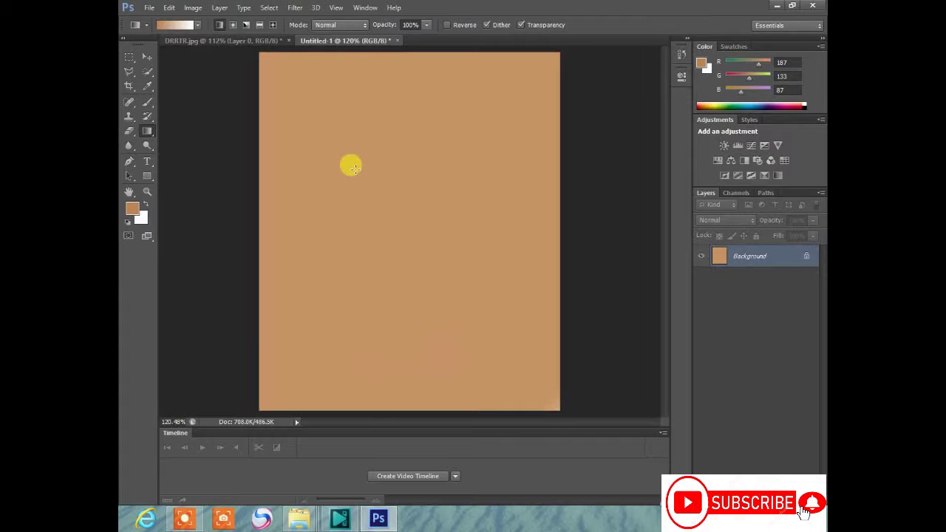
{"action": "left_click", "coordinate": [169, 8]}
{"action": "left_click", "coordinate": [238, 120]}
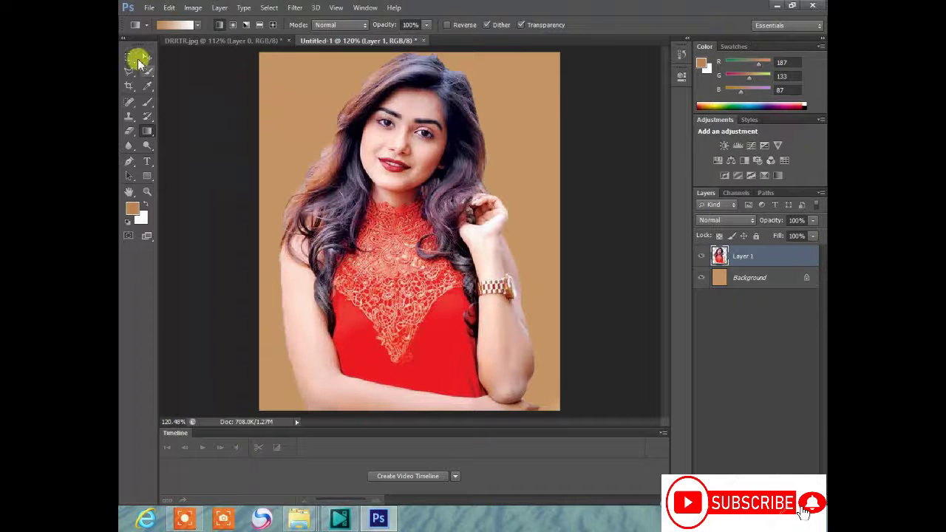
Free-transform the pasted woman to 94.64% width with her centre at X 228.50 px and apply the transformation.
{"action": "right_click", "coordinate": [332, 132]}
{"action": "left_click", "coordinate": [373, 234]}
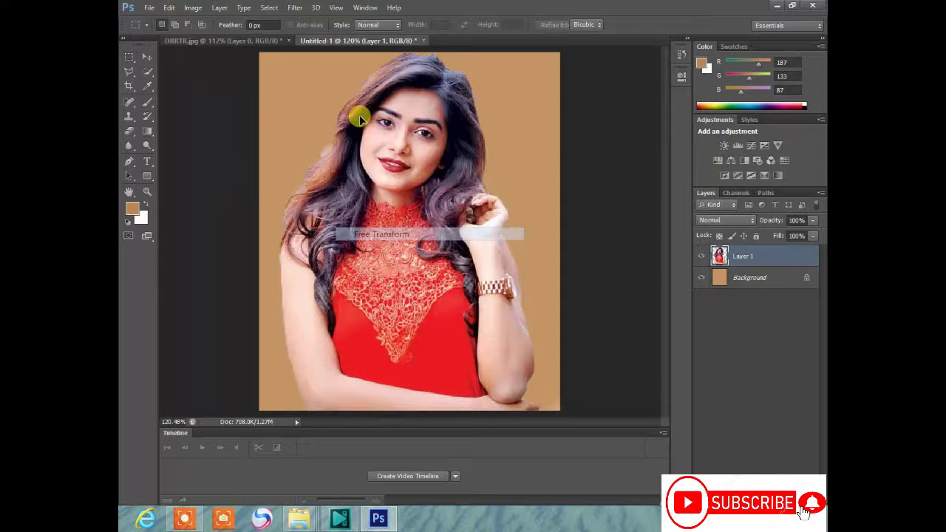
{"action": "left_click_drag", "start_coordinate": [279, 60], "coordinate": [285, 45]}
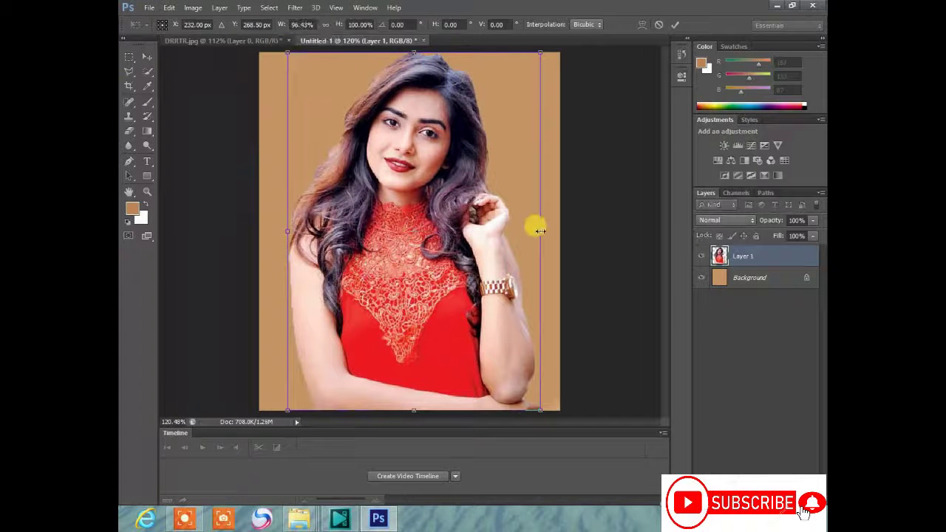
{"action": "left_click_drag", "start_coordinate": [539, 232], "coordinate": [533, 232]}
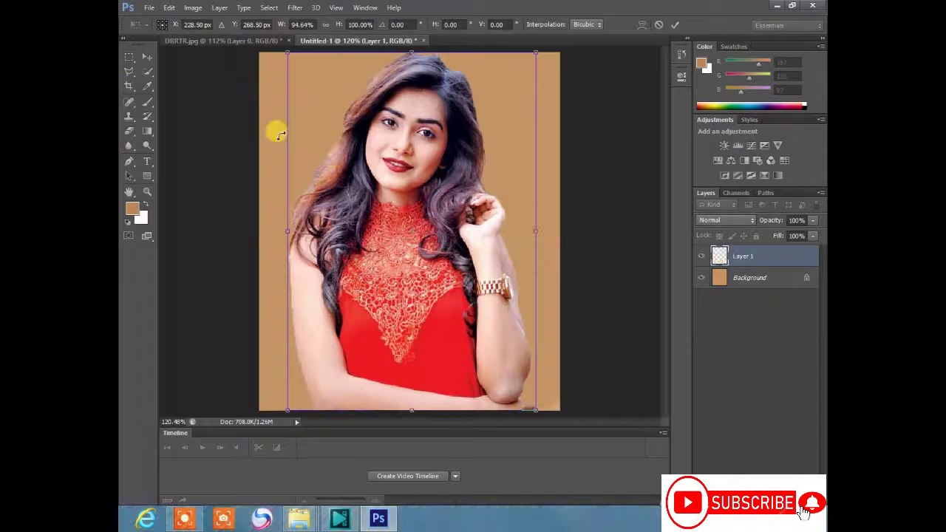
{"action": "left_click", "coordinate": [129, 71]}
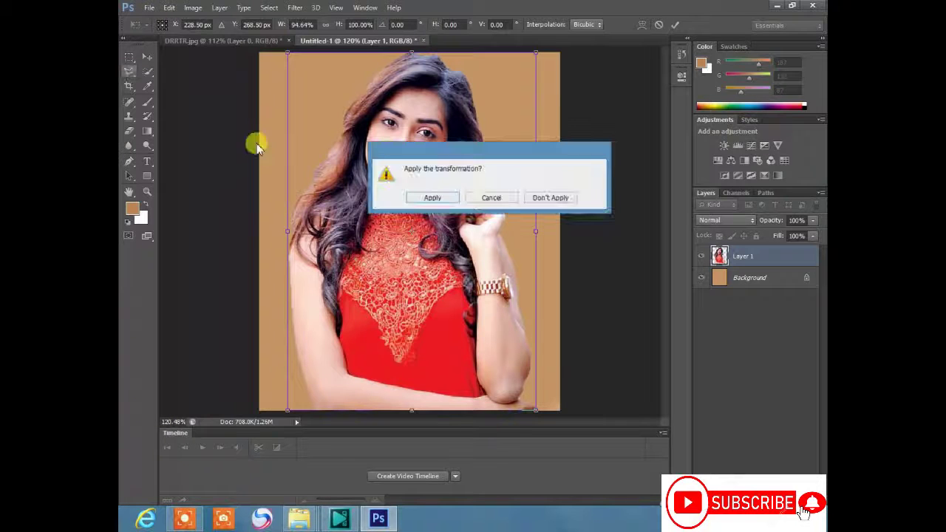
{"action": "left_click", "coordinate": [443, 197]}
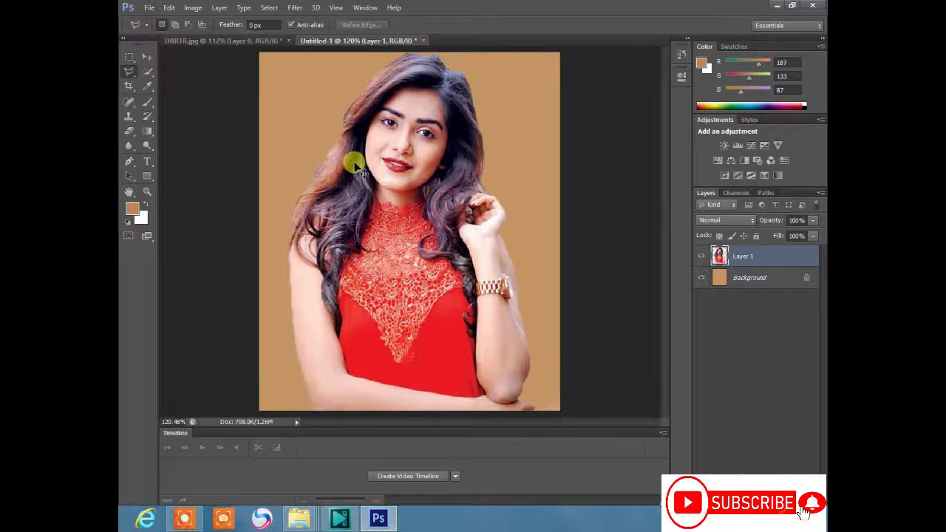
Brighten the woman on Layer 1 slightly by raising the middle of the RGB curve with a Curves adjustment.
{"action": "key", "text": "ctrl+m"}
{"action": "left_click_drag", "start_coordinate": [636, 206], "coordinate": [636, 203]}
{"action": "left_click", "coordinate": [752, 108]}
Save the composite as the JPEG copy Untitled-1.jpg in My Pictures, with Maximum quality 10 and Baseline ("Standard") format.
{"action": "left_click", "coordinate": [148, 8]}
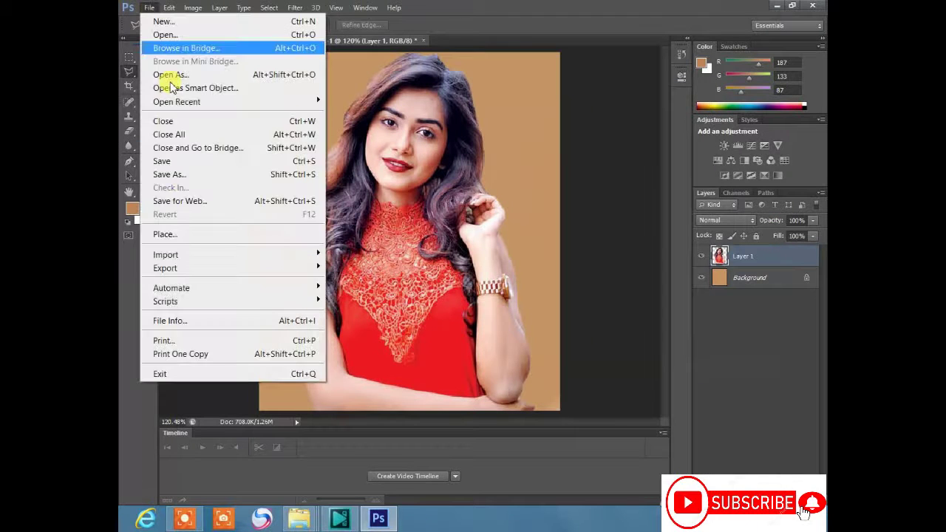
{"action": "left_click", "coordinate": [181, 174]}
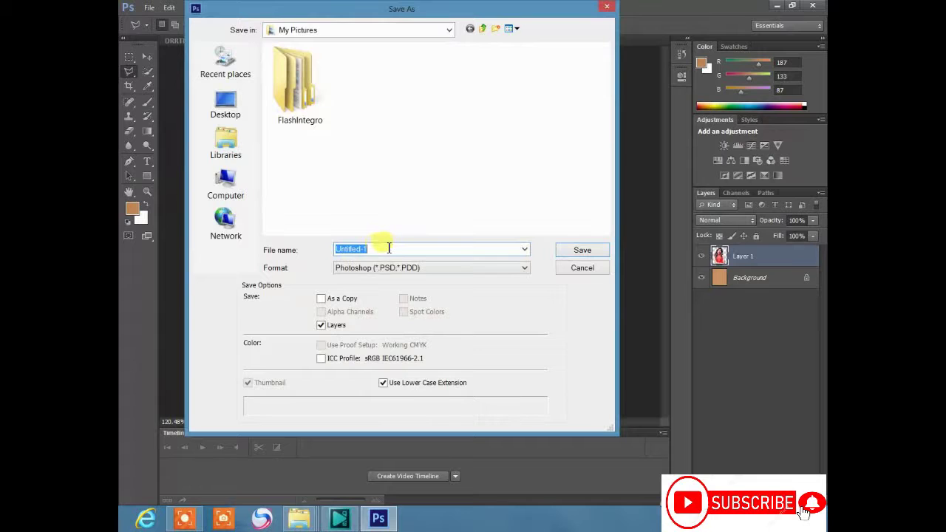
{"action": "left_click", "coordinate": [526, 269]}
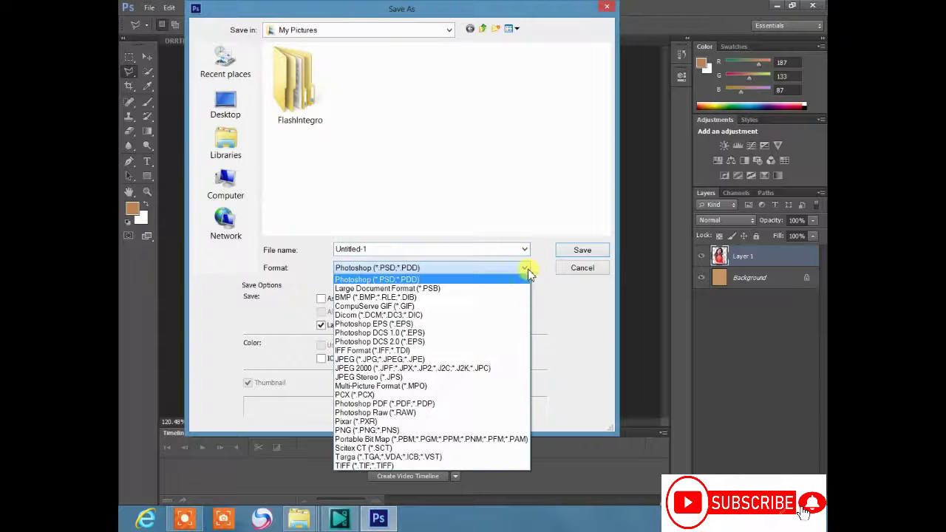
{"action": "left_click", "coordinate": [443, 359]}
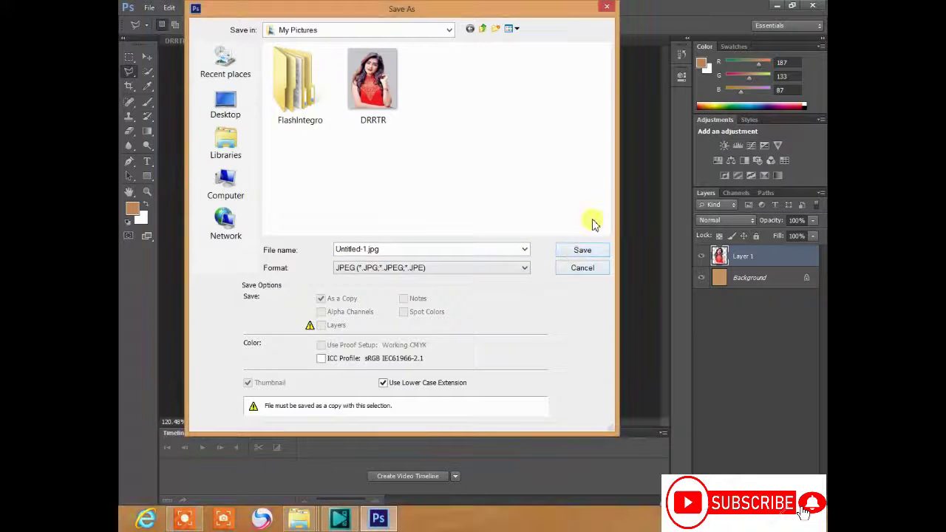
{"action": "left_click", "coordinate": [582, 250]}
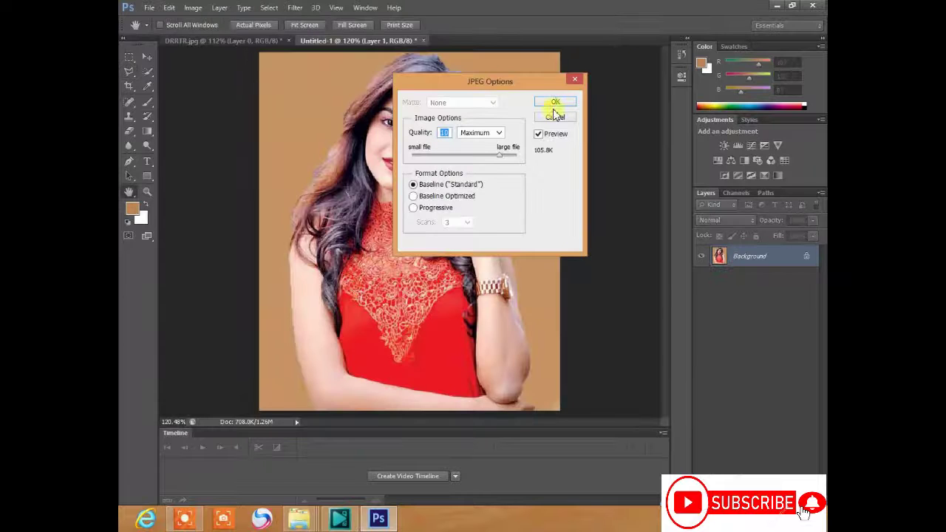
{"action": "left_click", "coordinate": [554, 103]}
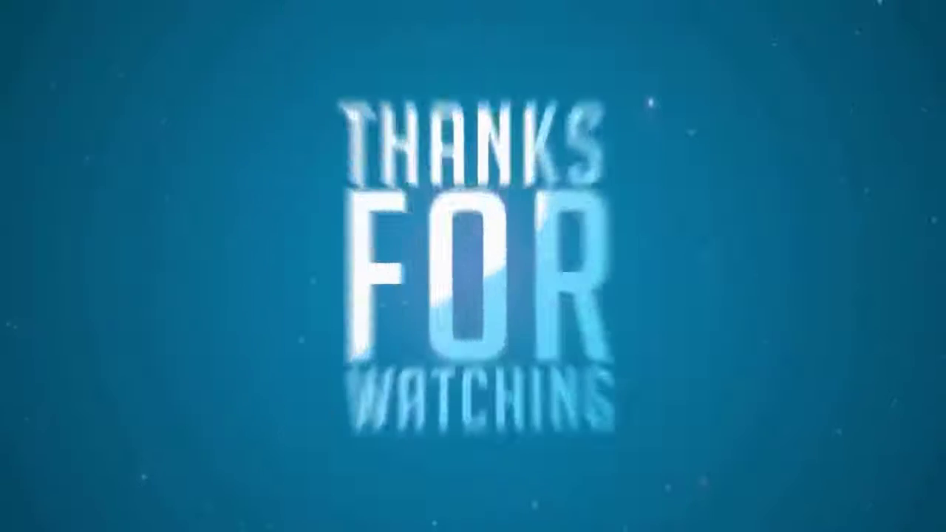